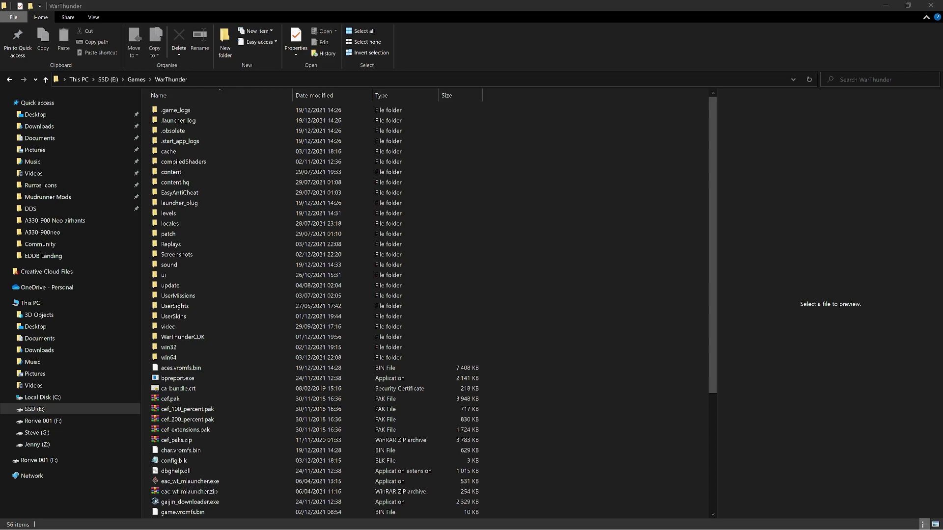
Inside UserSkins, create a new folder named 'British green tnak' and open it
double_click(201, 317)
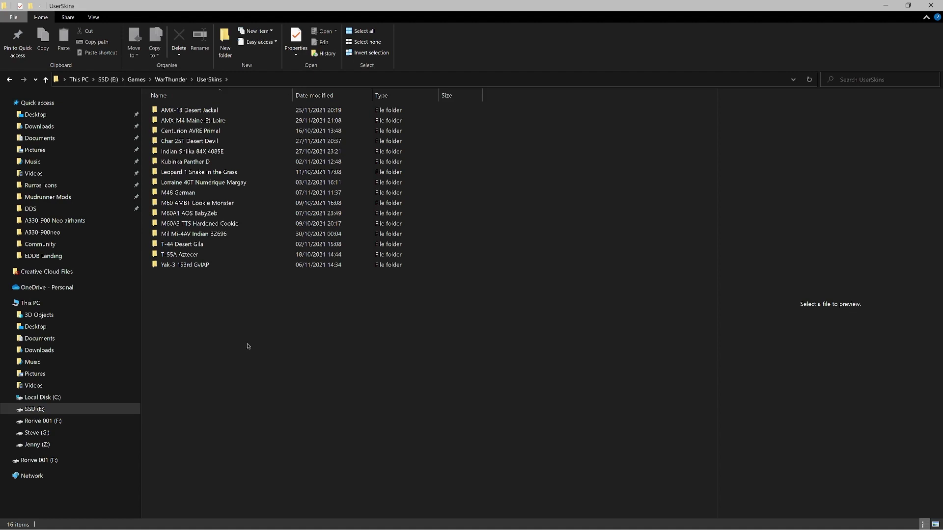
right_click(210, 303)
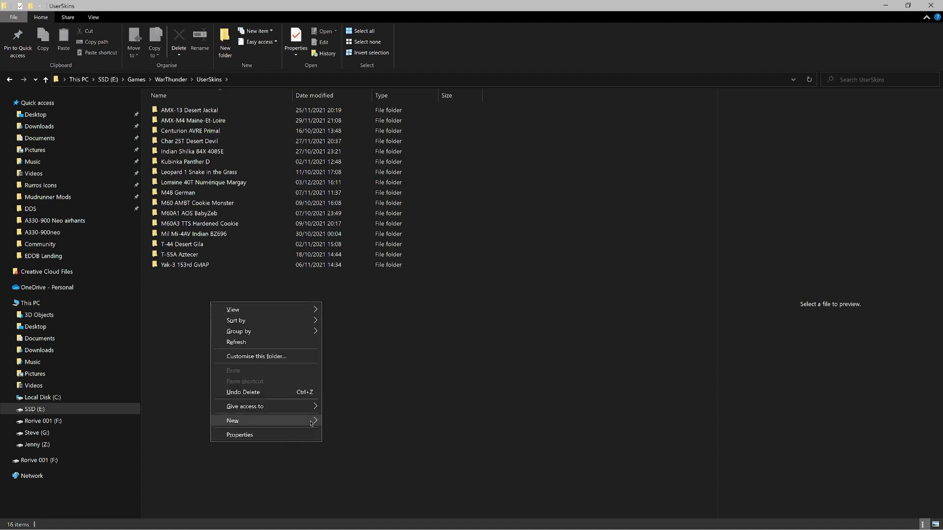
mouse_move(311, 422)
click(356, 422)
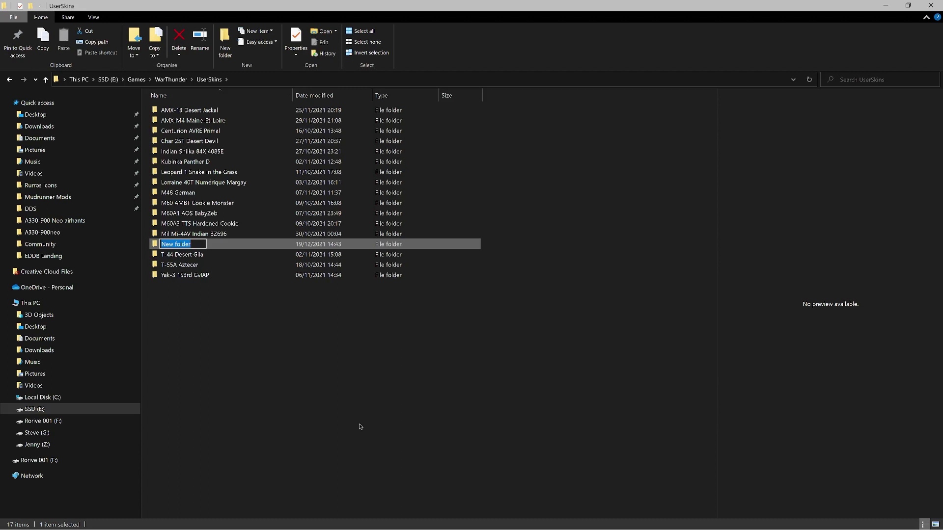
text(British green tnak)
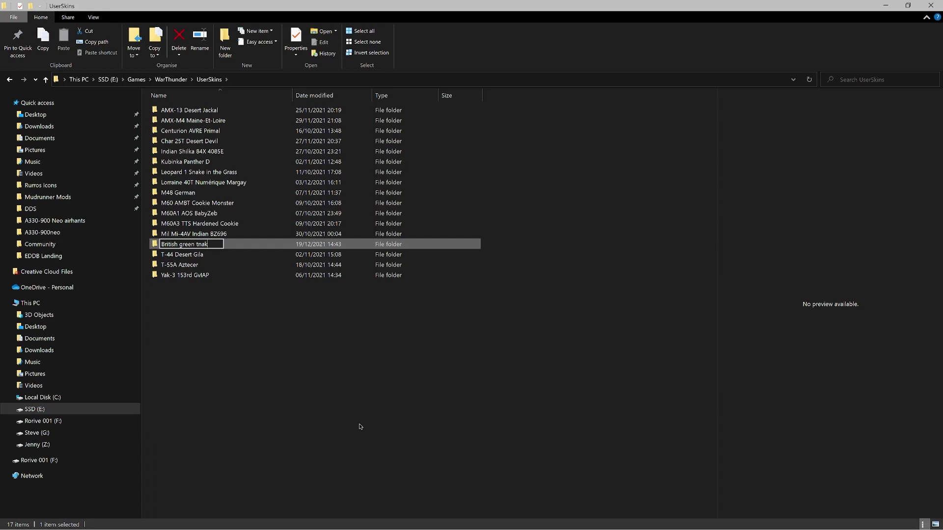
key(Return)
key(Return)
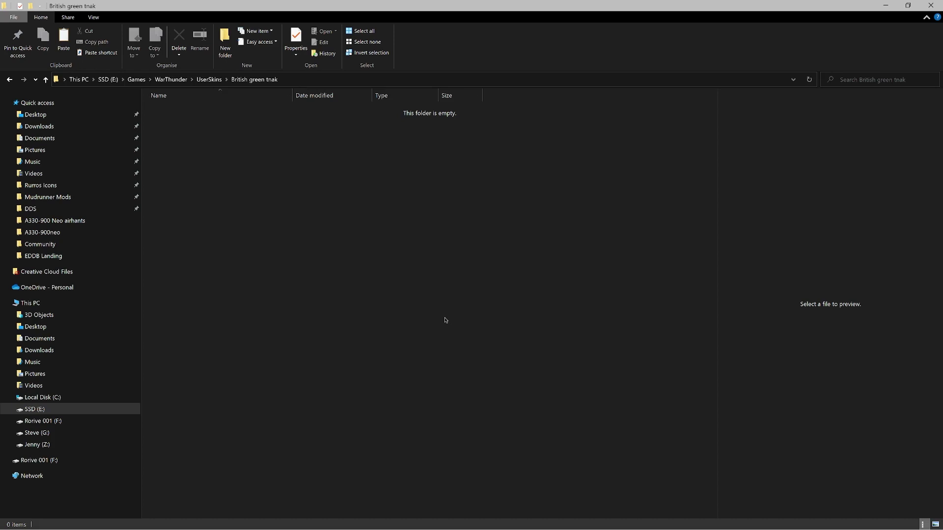
Paste fr_bat_chat_25t.blk into the skin folder and add a subfolder named PSD
key(ctrl+v)
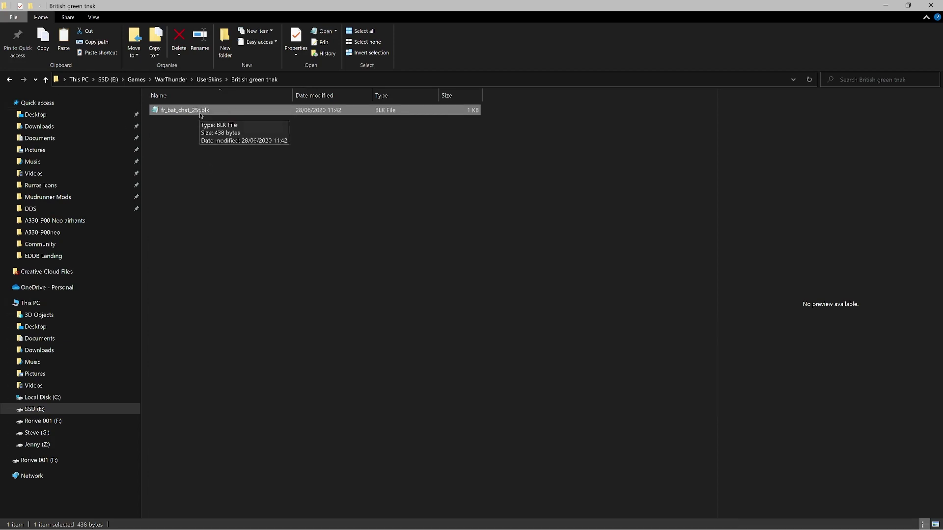
right_click(253, 236)
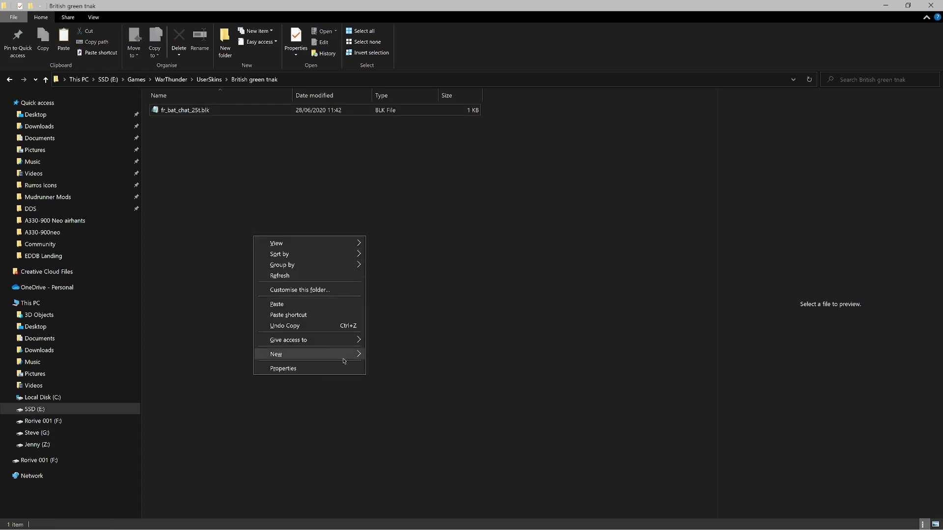
click(378, 351)
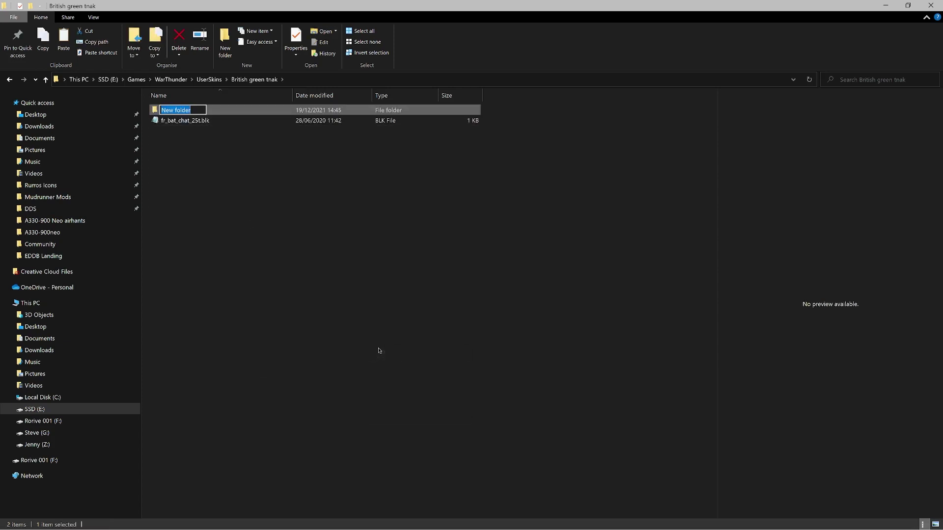
text(PSD)
key(Return)
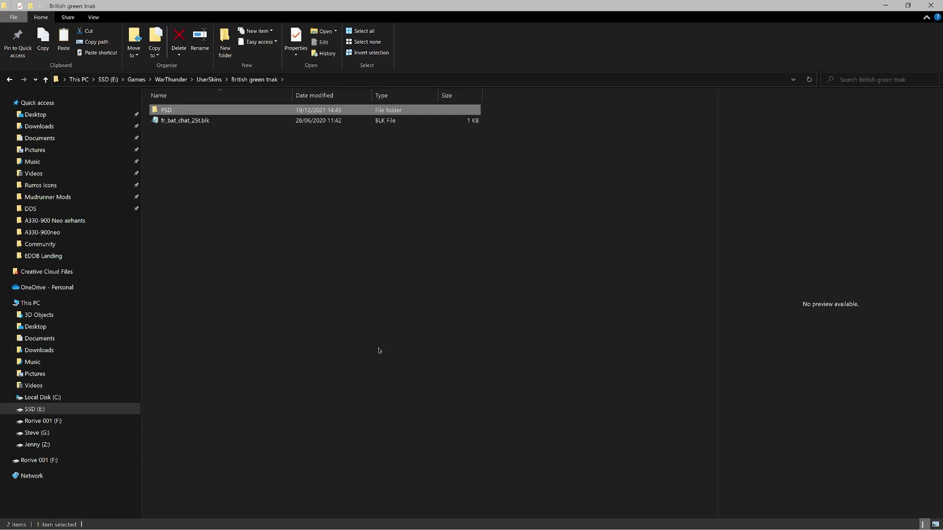
Add a second subfolder named DDS to the British green tnak folder
right_click(338, 351)
click(452, 442)
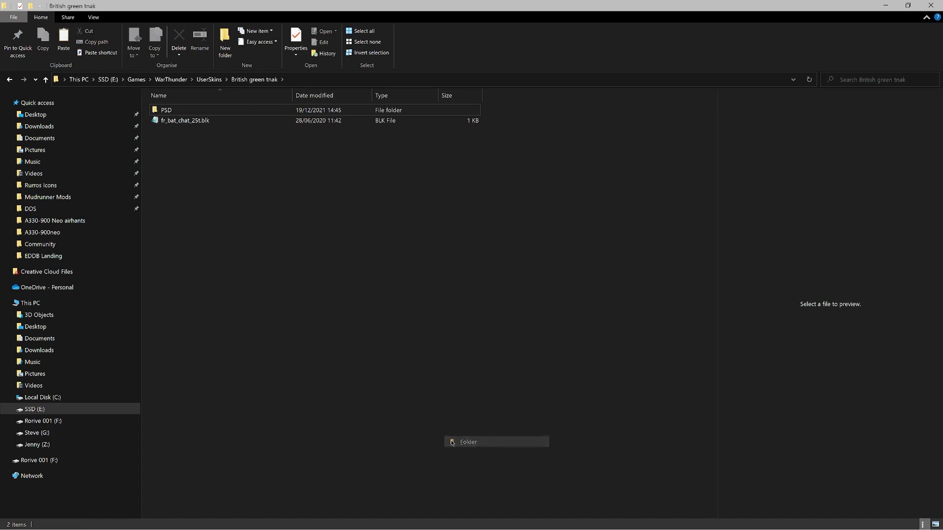
text(DDS)
key(Return)
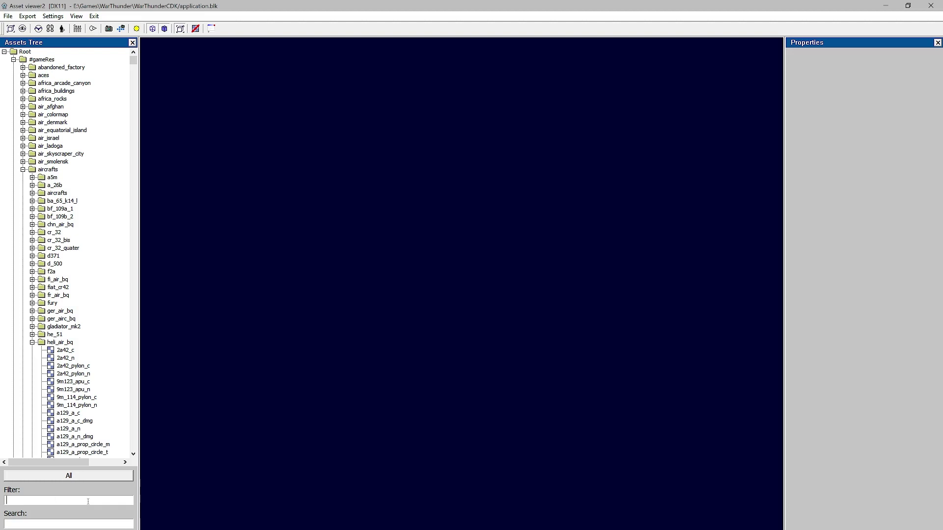
Filter Asset Viewer by 'bat_chat' and inspect the body_c, gun_c and turret_c textures
key(alt+Tab)
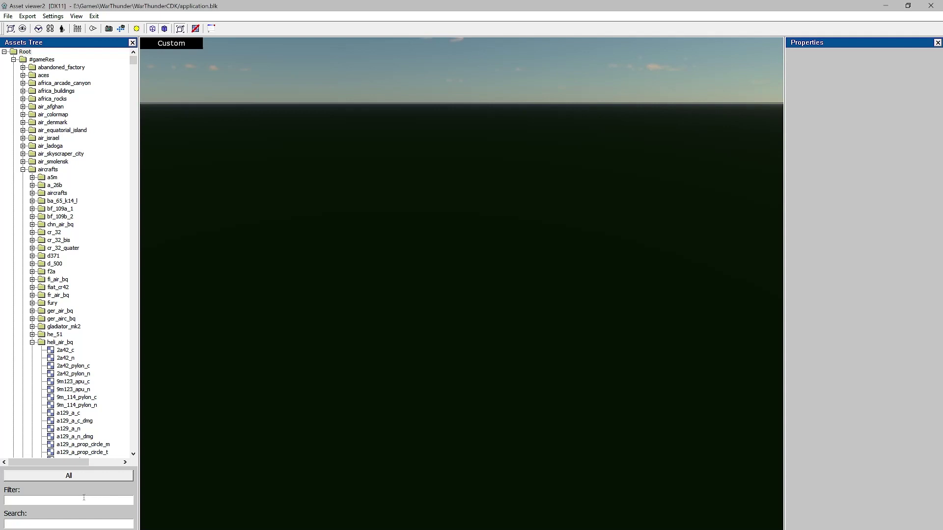
text(bat_chat)
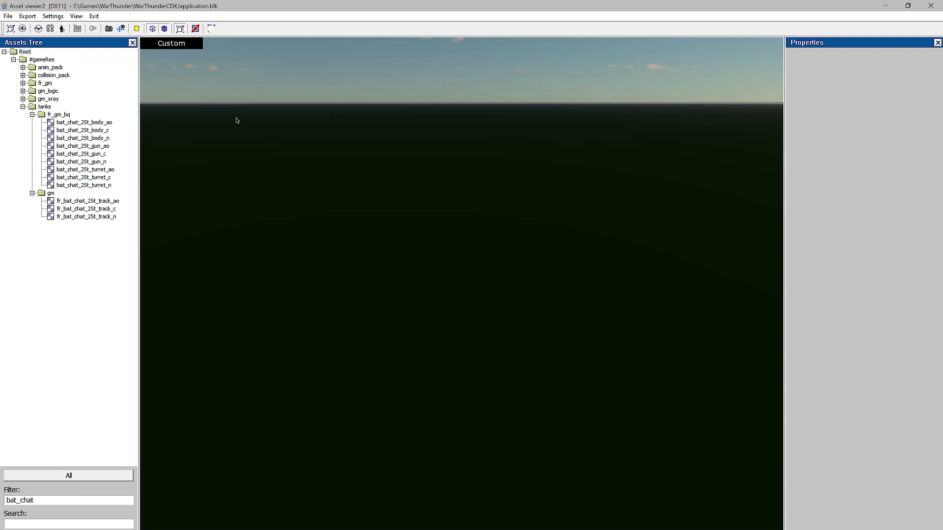
click(102, 130)
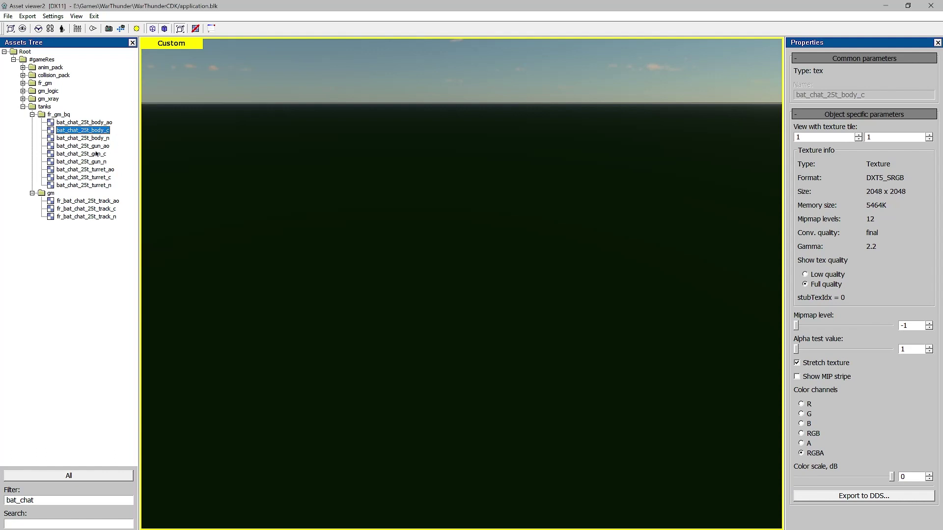
click(100, 153)
click(98, 180)
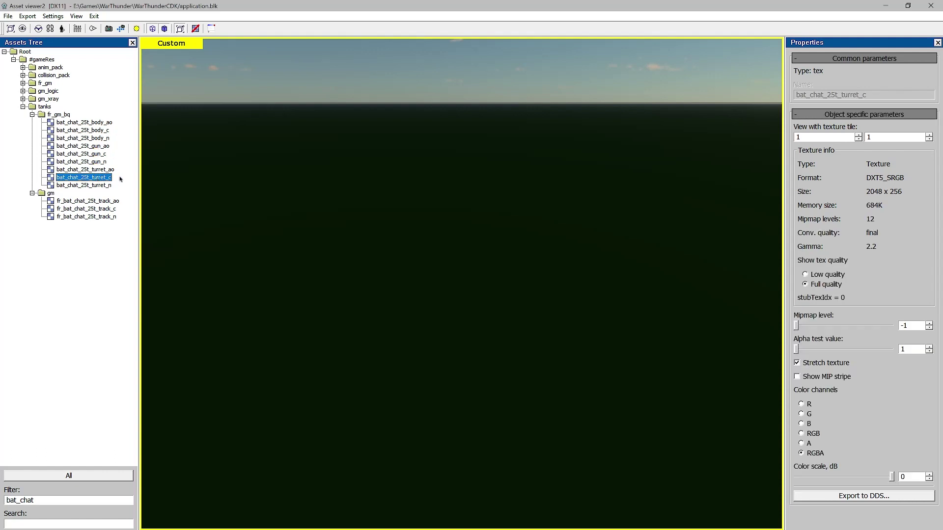
Compare the body_n and gun_ao maps, ending back on bat_chat_25t_body_c
click(104, 132)
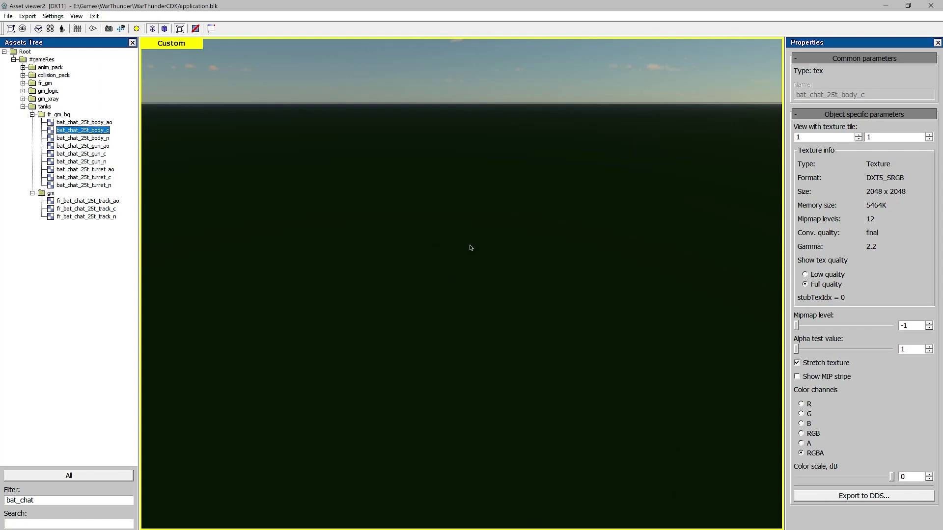
key(Down)
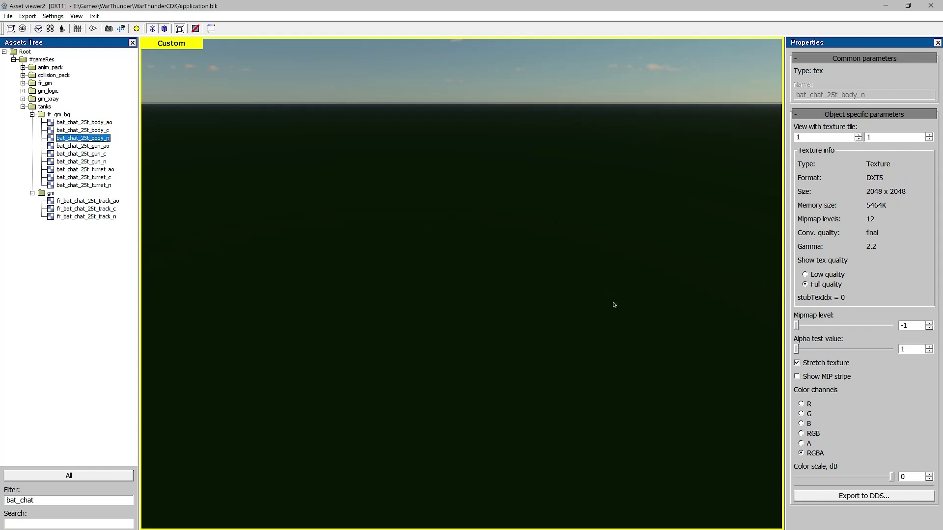
click(533, 284)
click(103, 146)
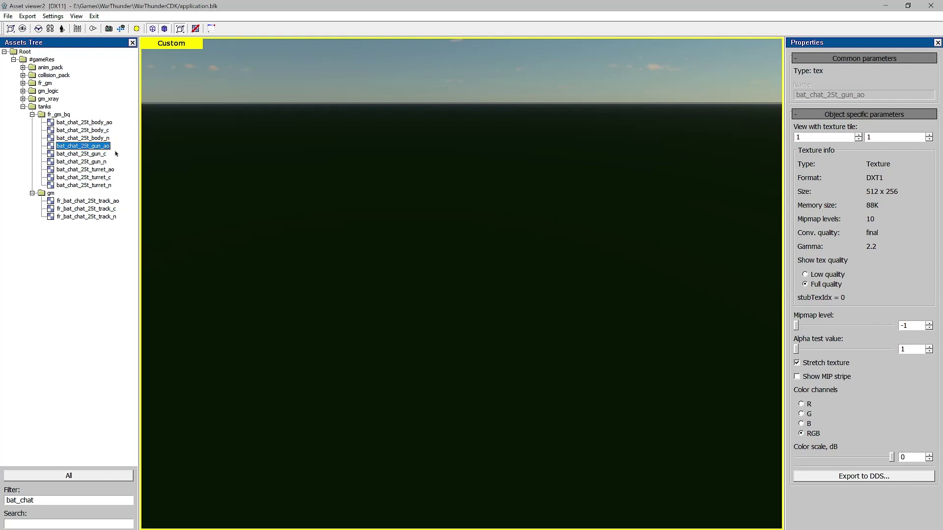
click(103, 130)
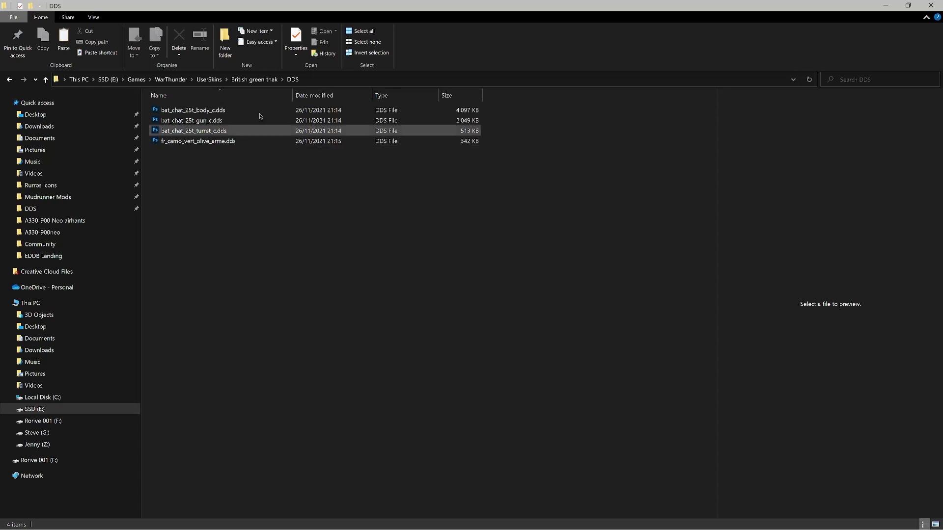
Return to the British green tnak folder and select fr_bat_chat_25t.blk
click(260, 80)
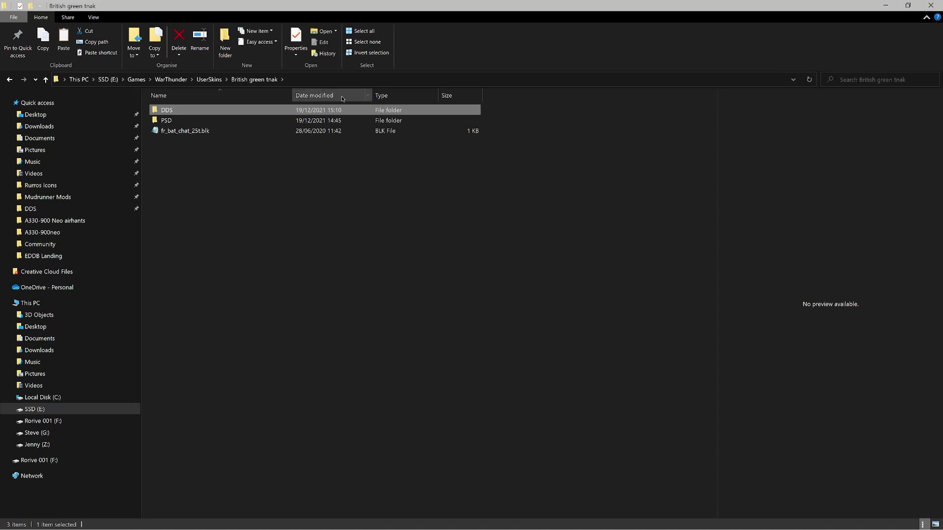
click(190, 133)
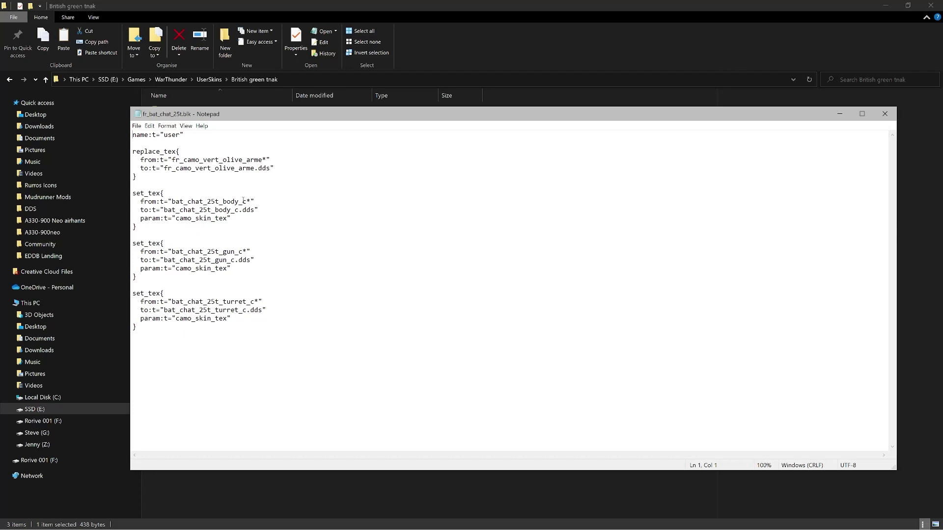
Highlight the body texture name on the from: line, then open the DDS folder in Explorer
drag(239, 201, 172, 202)
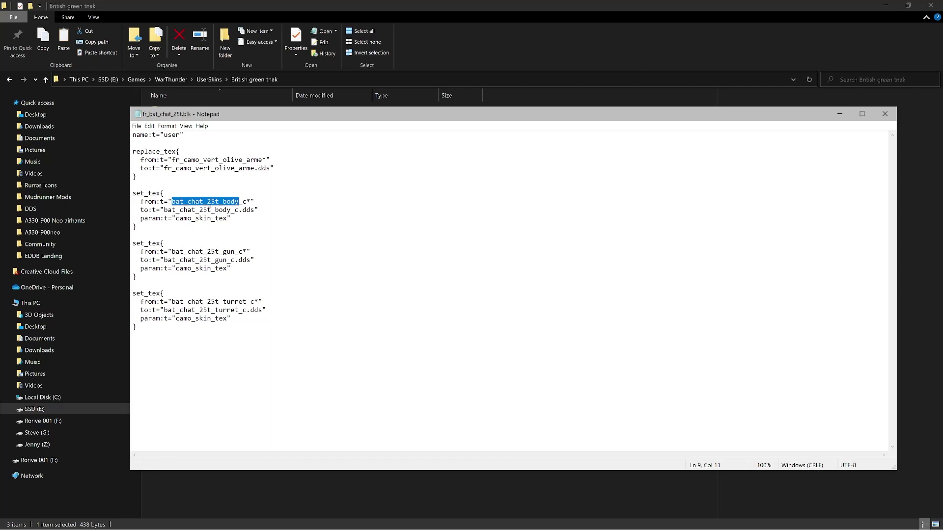
key(alt+Tab)
double_click(162, 109)
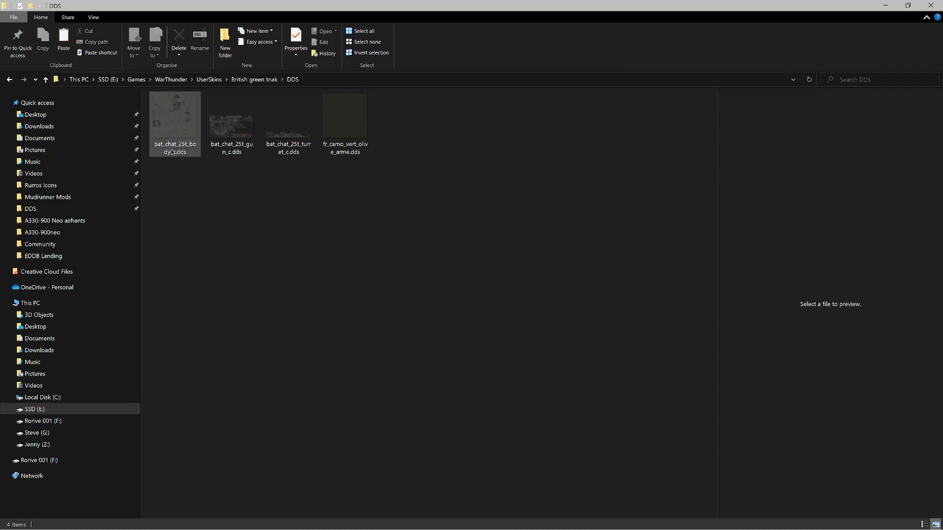
Open bat_chat_25t_body_c.dds from the DDS folder in Photoshop
double_click(179, 126)
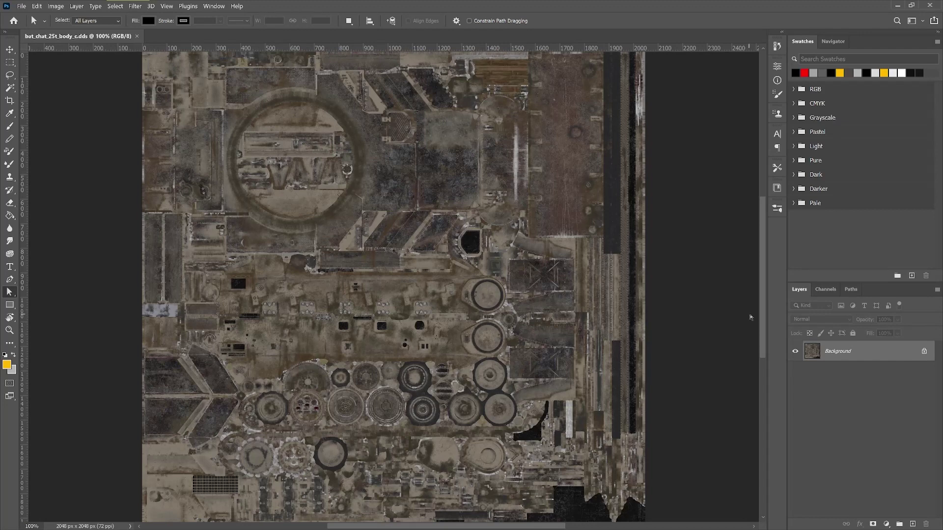
Show the Alpha 1 channel alone in the Channels panel, then return to Layers
click(826, 292)
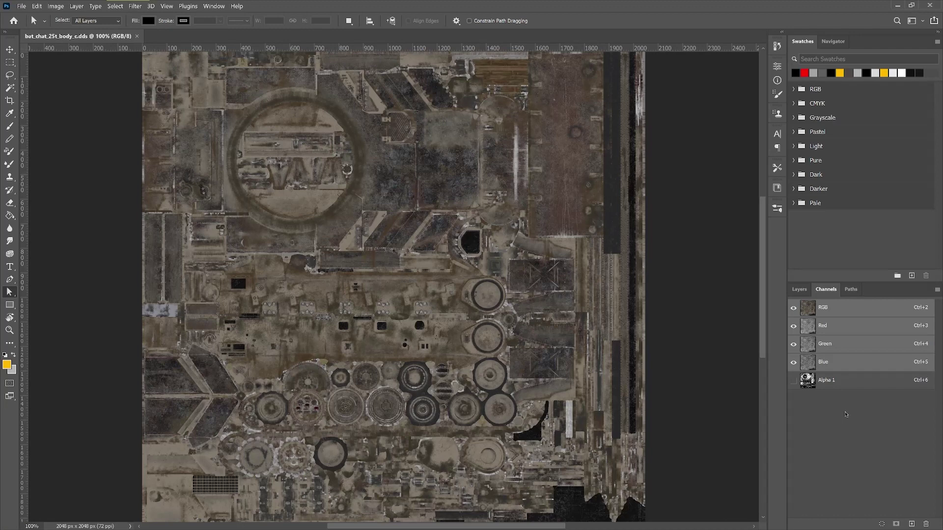
click(825, 381)
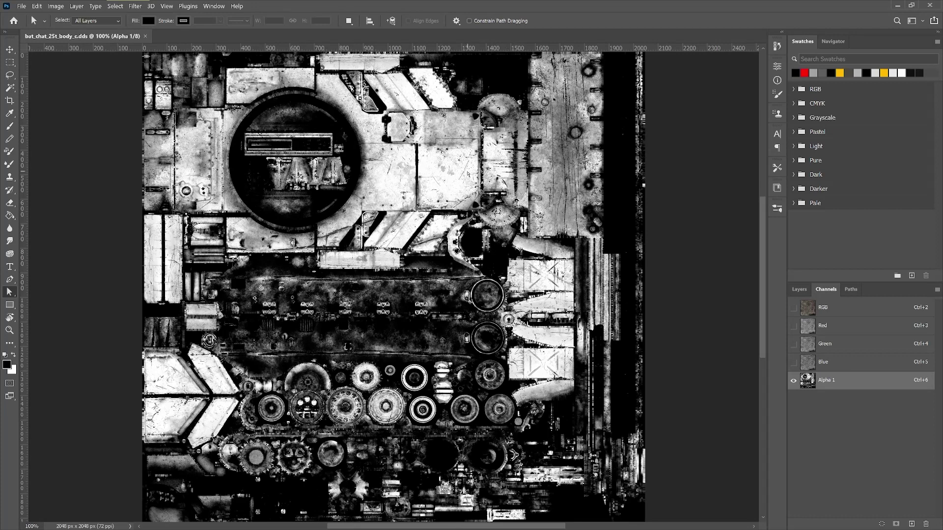
key(F7)
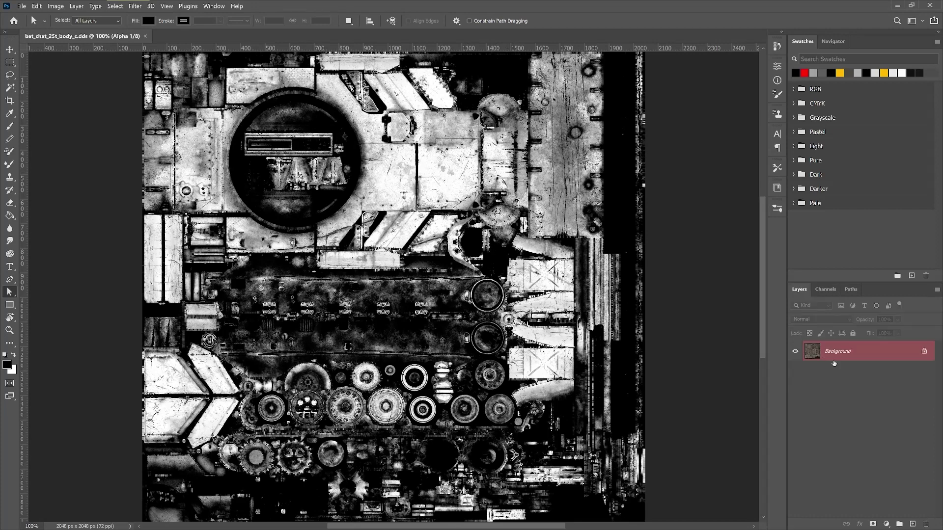
Create a layer group renamed 'Main' above Background and add a layer mask to it
click(899, 524)
double_click(831, 347)
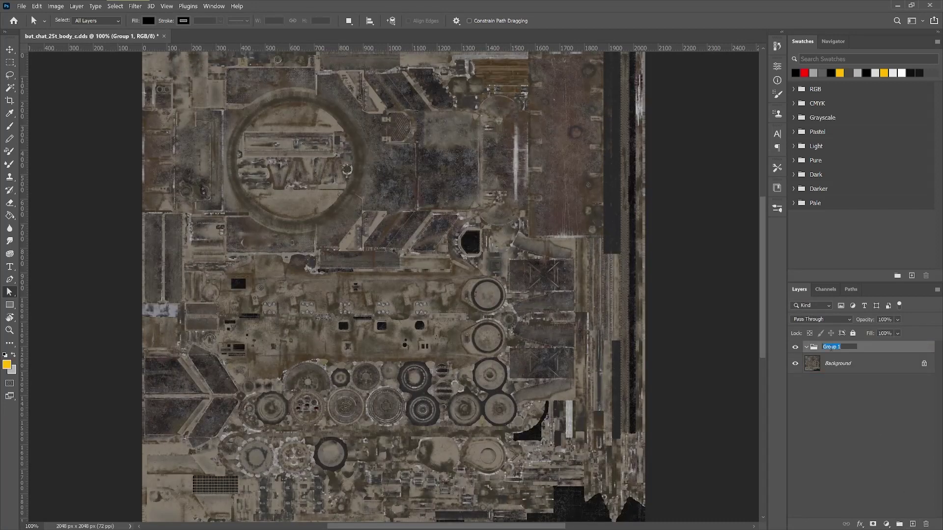
text(Main)
key(Return)
click(873, 524)
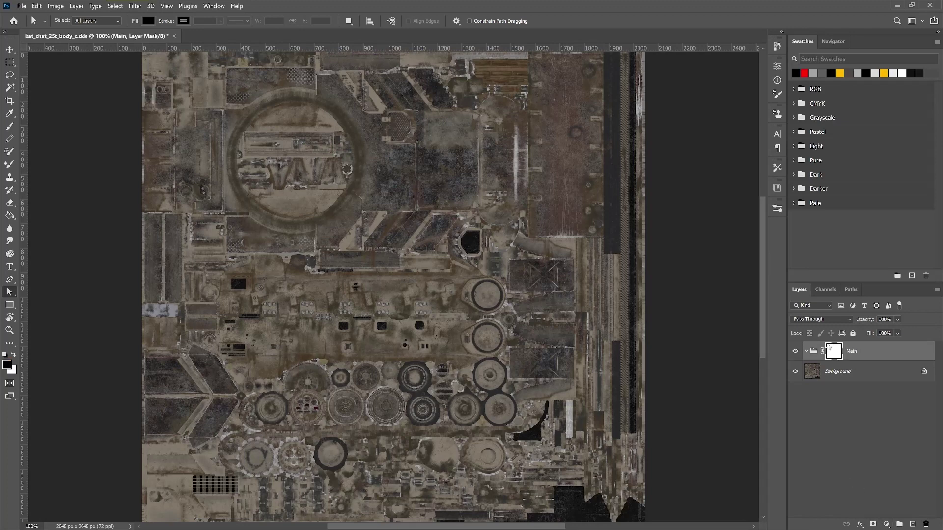